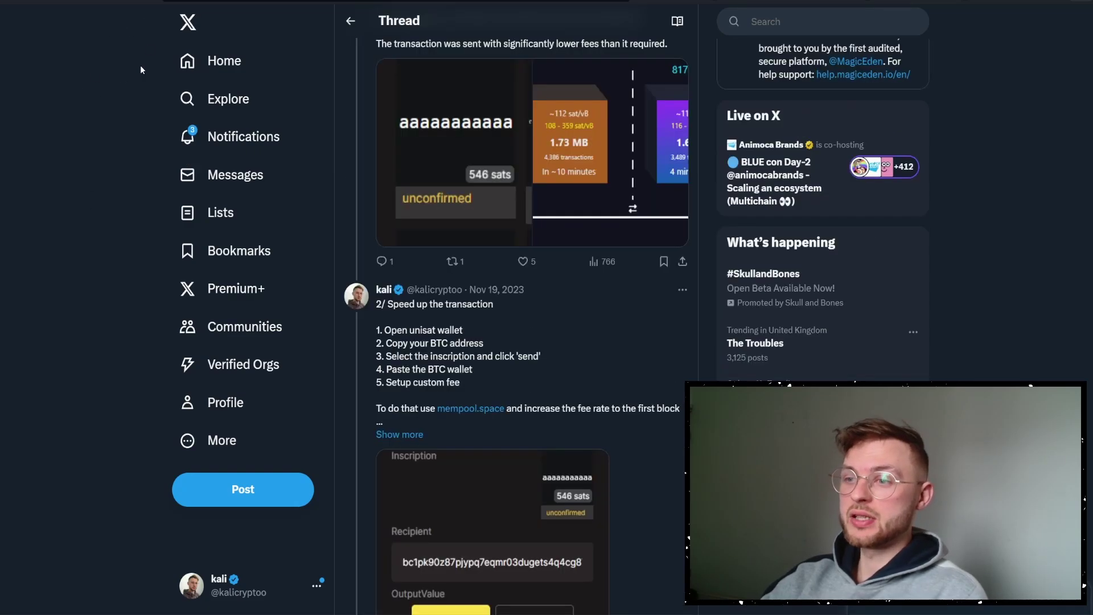
Scroll up through the X thread on speeding up Bitcoin transactions.
scroll(131, 172, up, 10)
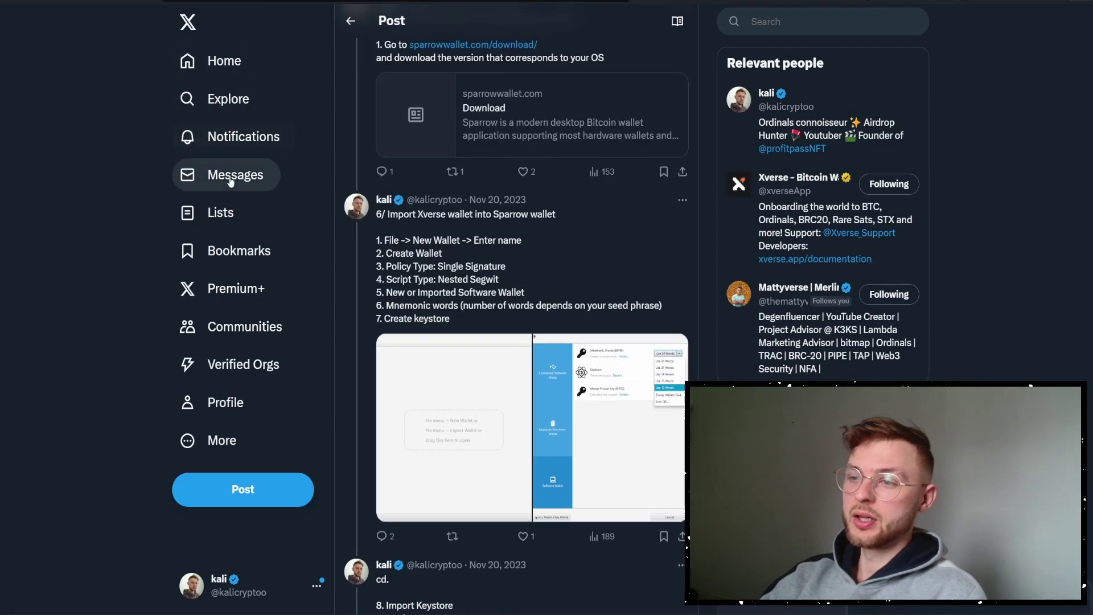
scroll(234, 180, up, 10)
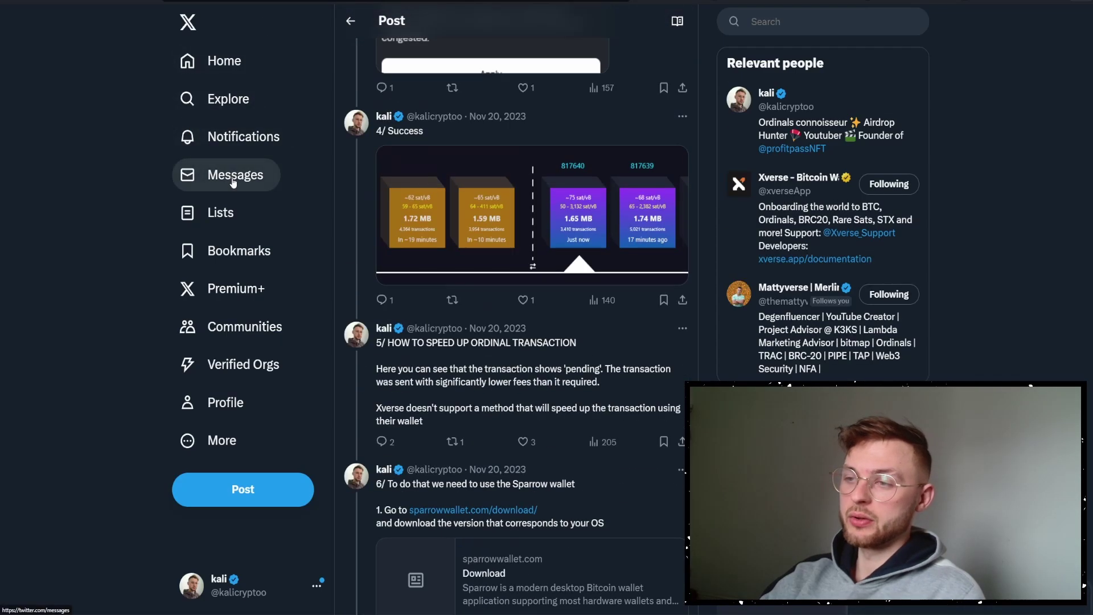
scroll(234, 179, up, 15)
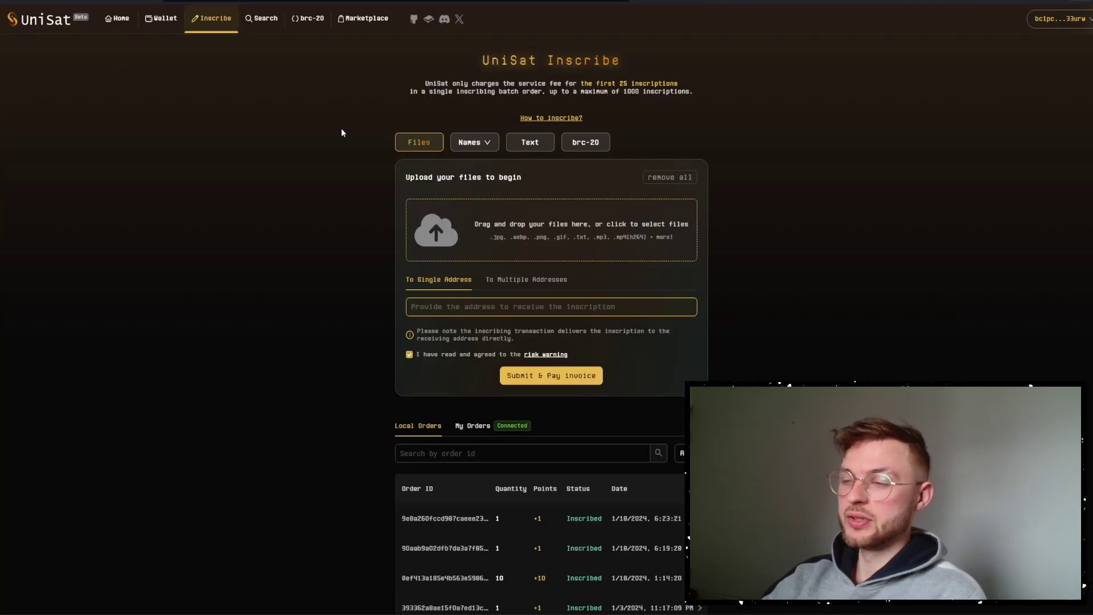
Enter AAAA as one text inscription and proceed to its order's fee options.
click(543, 142)
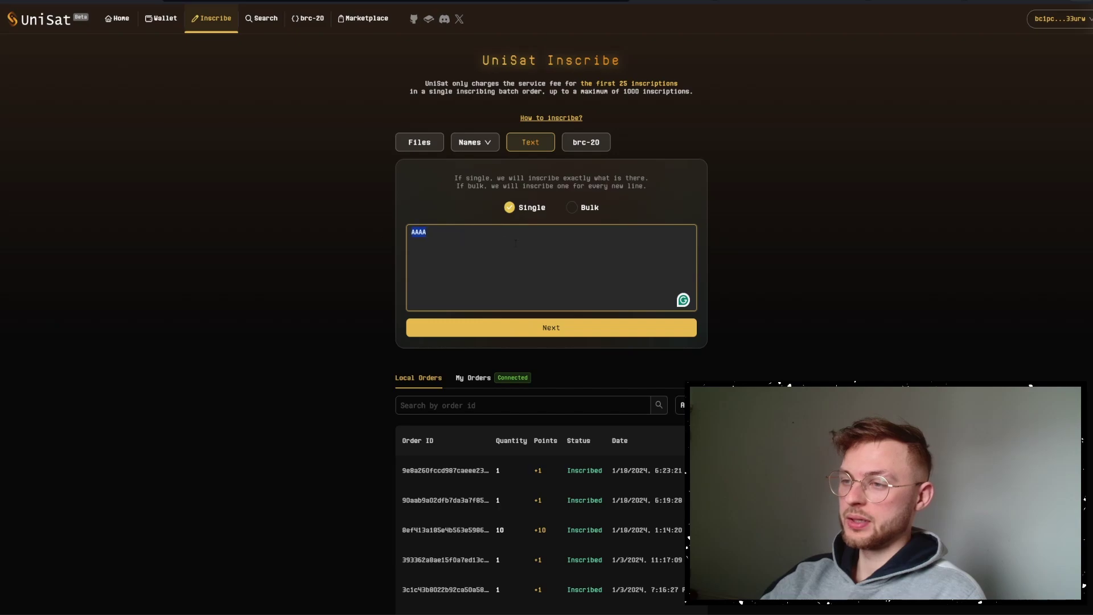
click(535, 331)
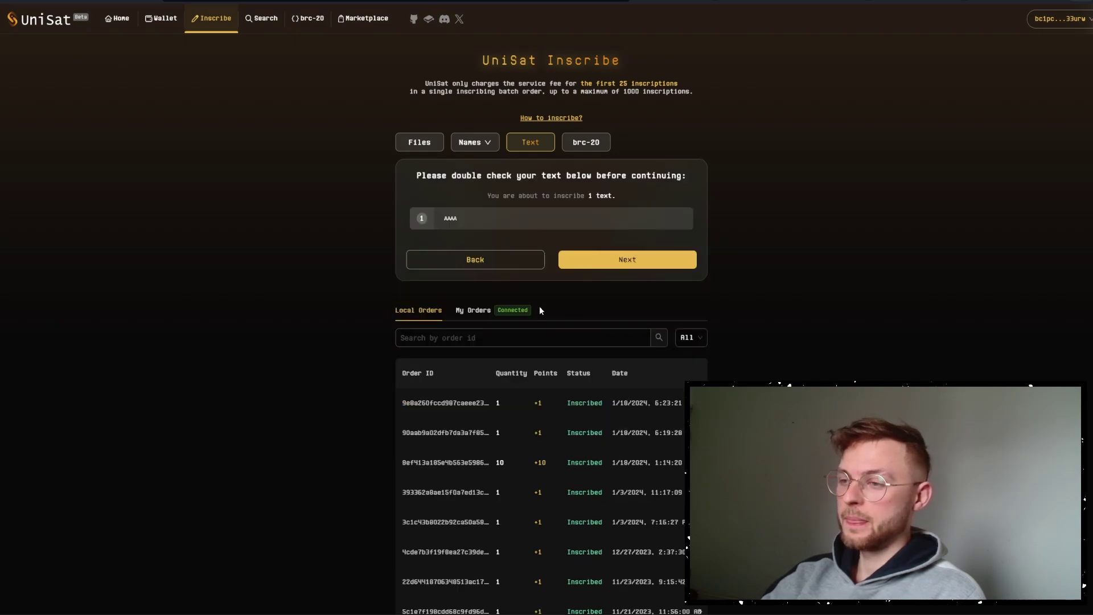
click(621, 260)
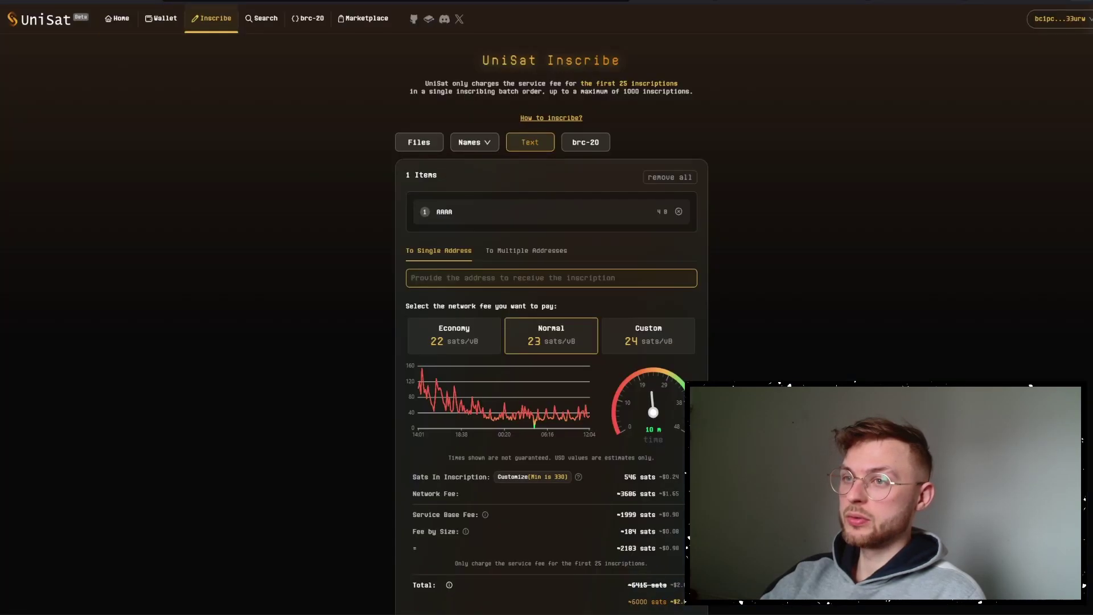
Pay the AAAA inscription order at a custom 21 sat/vB fee and sign it.
scroll(461, 367, down, 3)
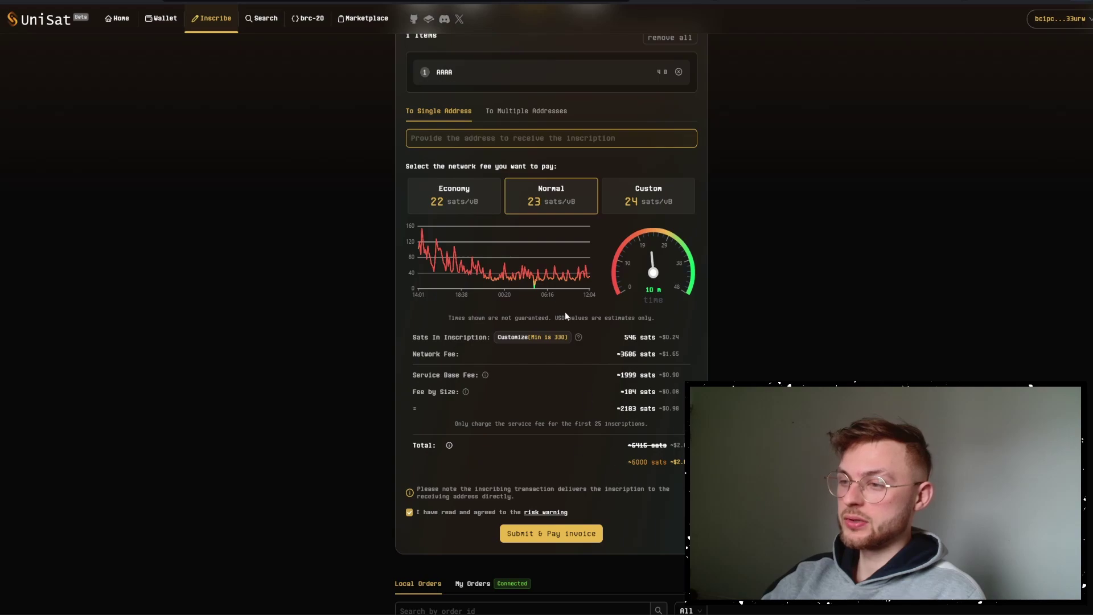
click(621, 209)
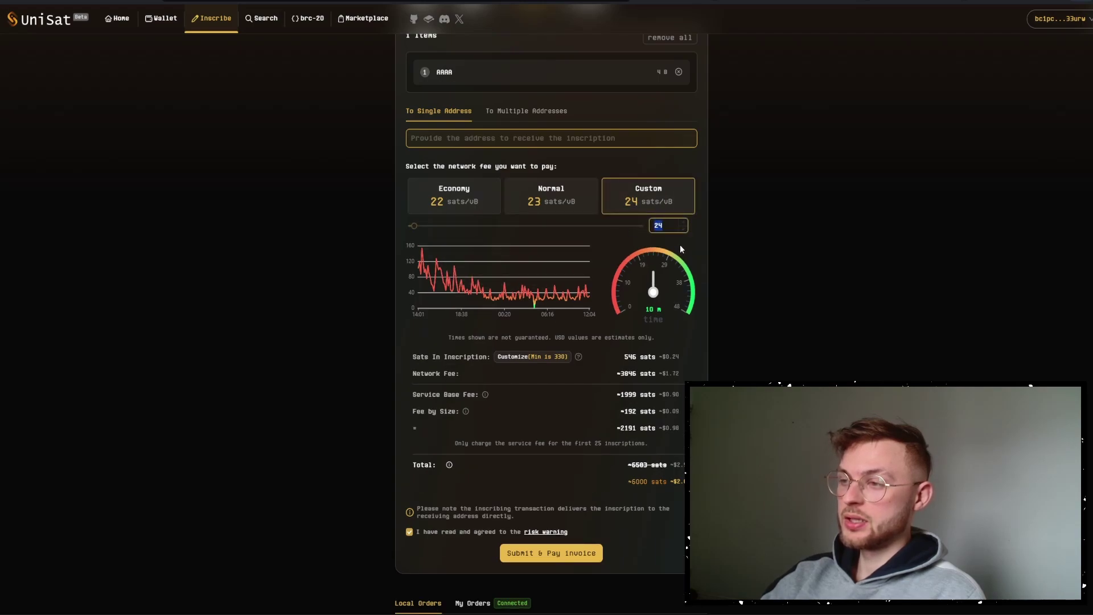
click(525, 552)
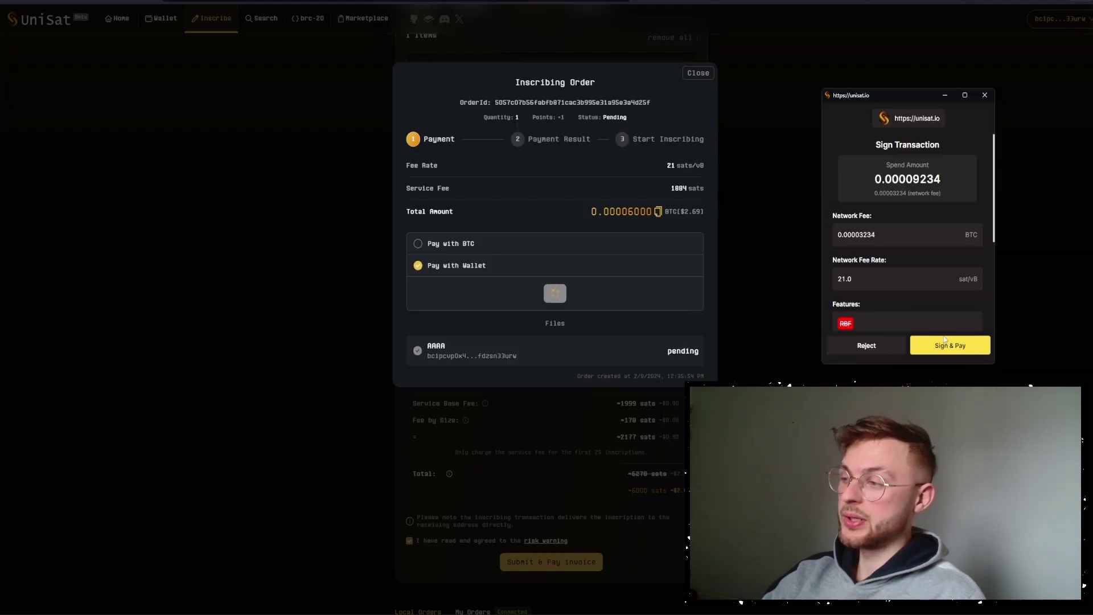
click(944, 346)
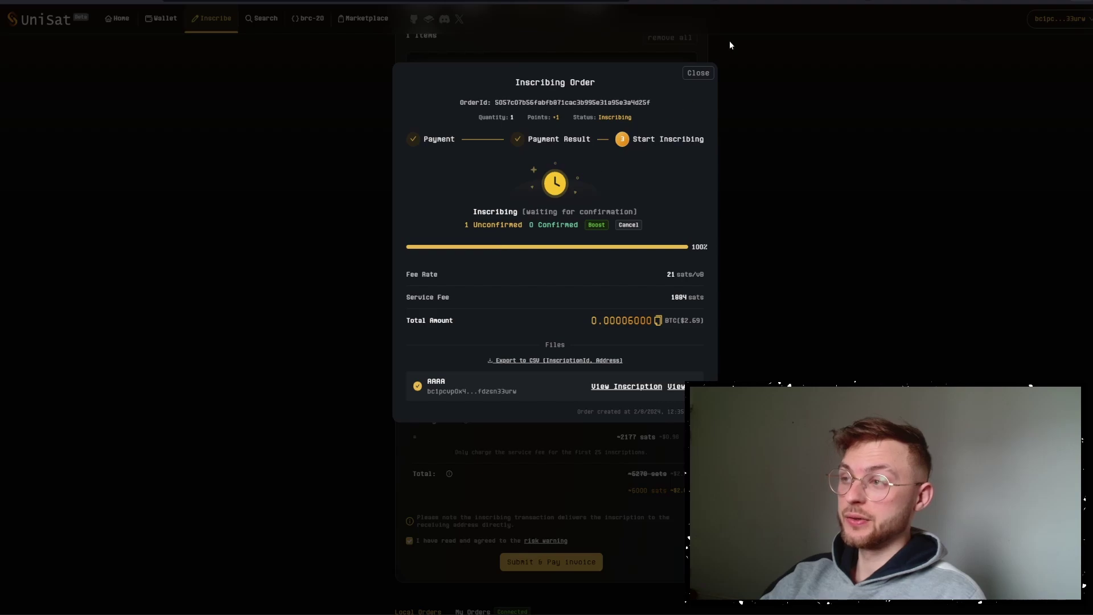
Check the wallet for the pending AAAA inscription, then view its transaction on mempool.space.
click(827, 1)
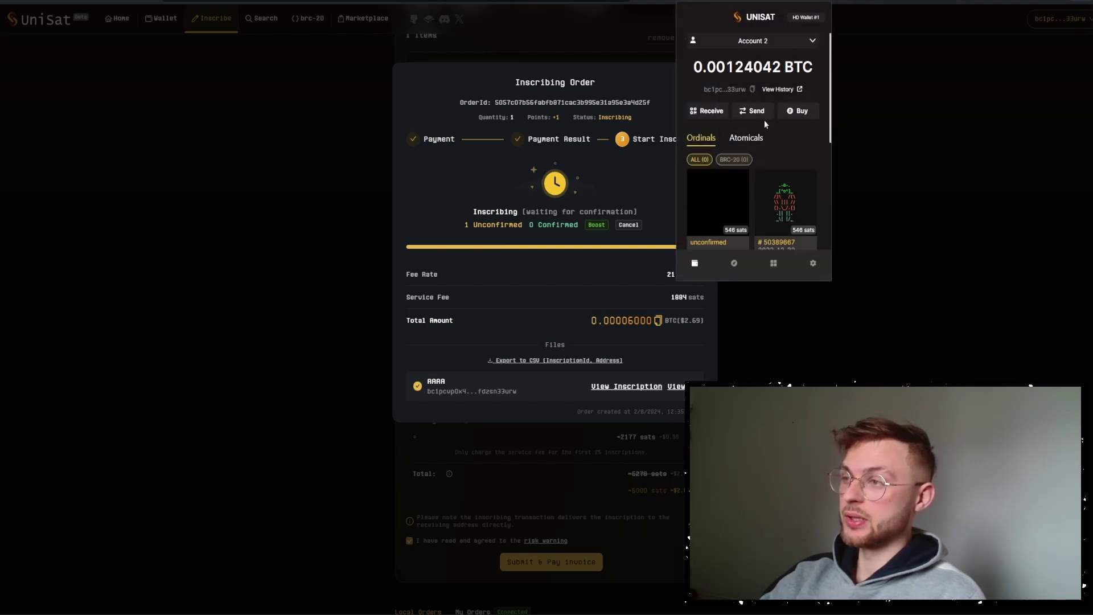
scroll(721, 193, down, 1)
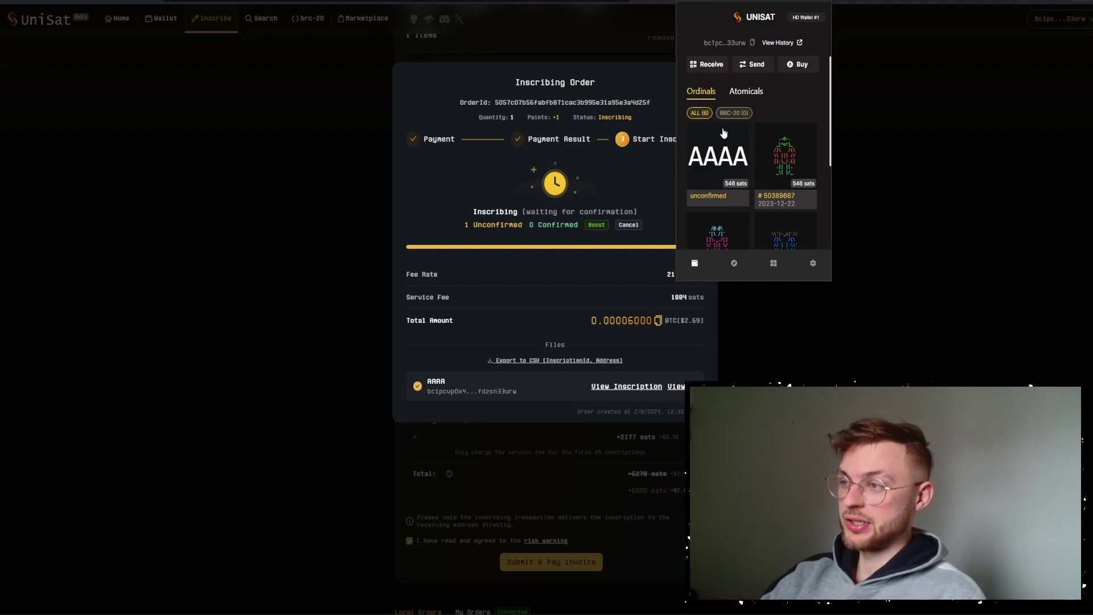
click(621, 392)
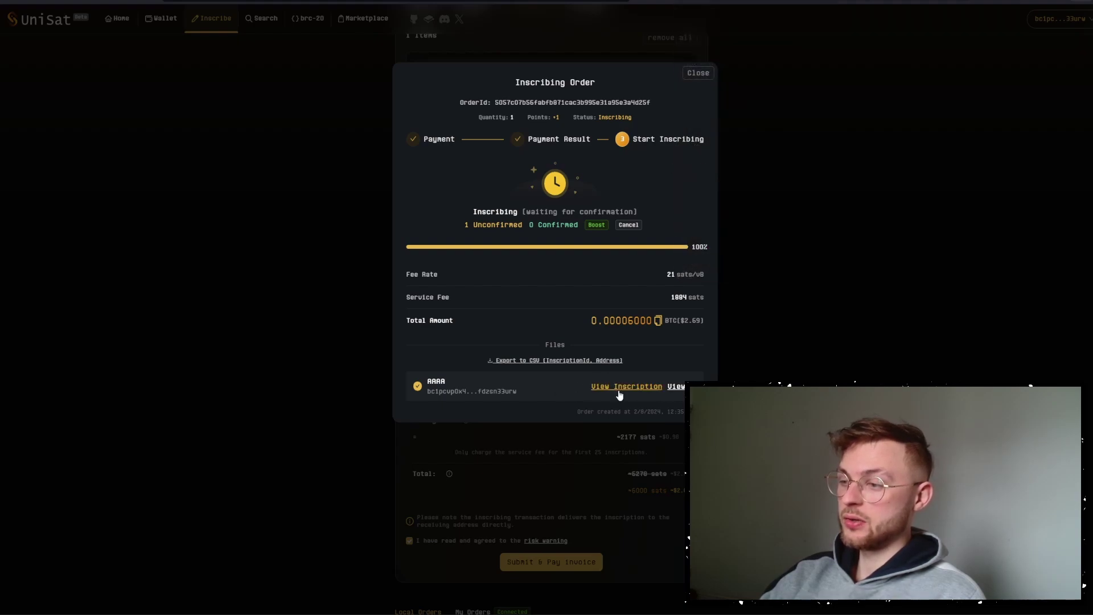
click(678, 387)
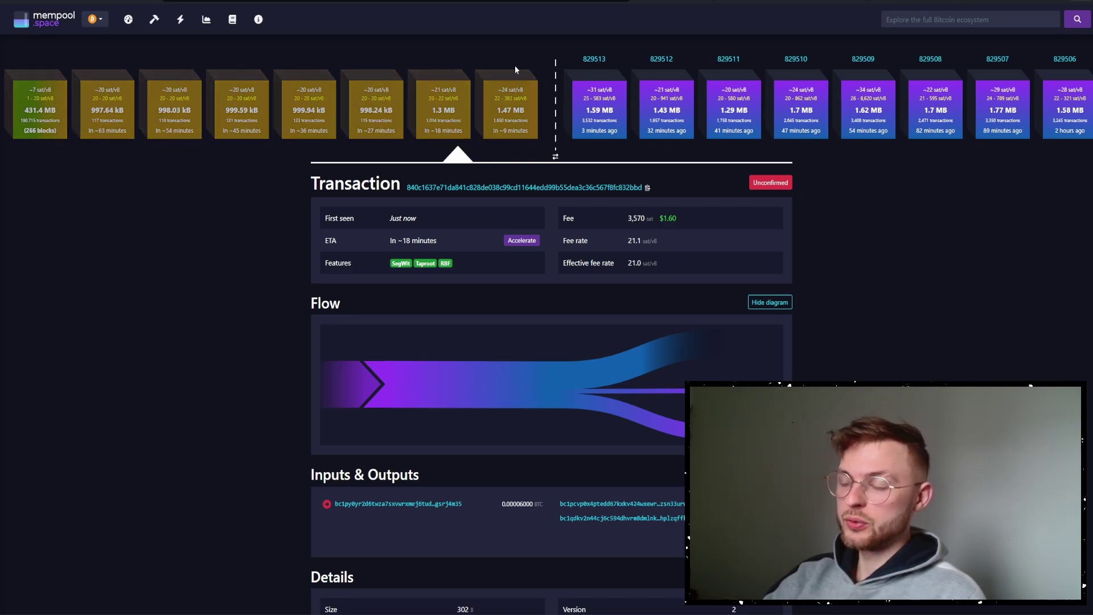
Bring up the UniSat wallet beside the unconfirmed transaction to copy its own address.
click(829, 0)
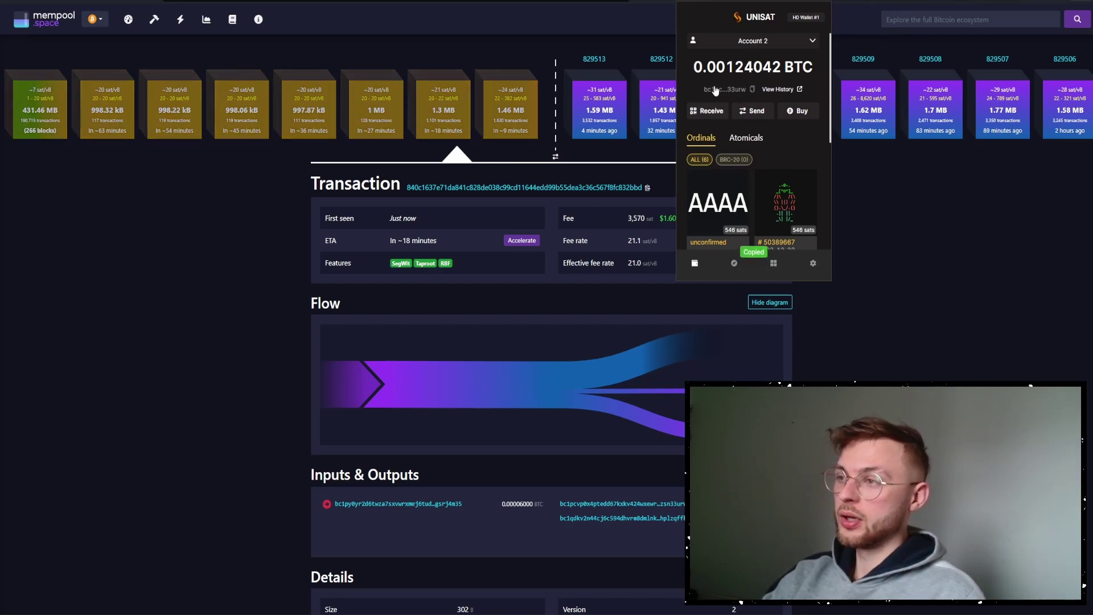
Start a 0.00001 BTC send to the wallet's own pasted address.
click(753, 112)
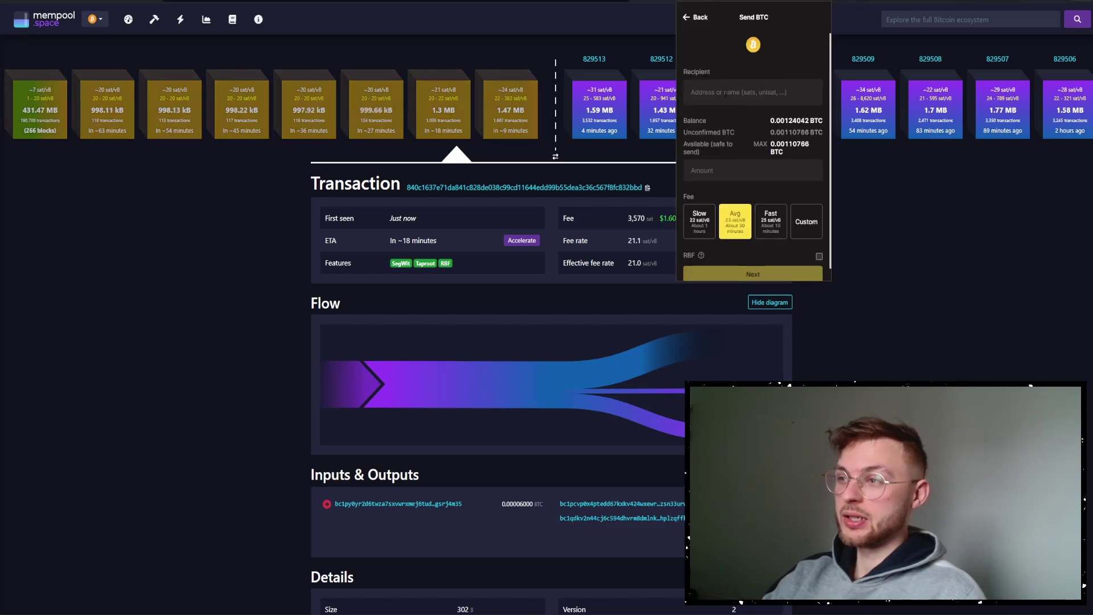
click(726, 94)
text(bc1pcvp0x4ptedd67kxkv424wxewr5an4dwjqqdntuaje3rl22vafdzsn33urw)
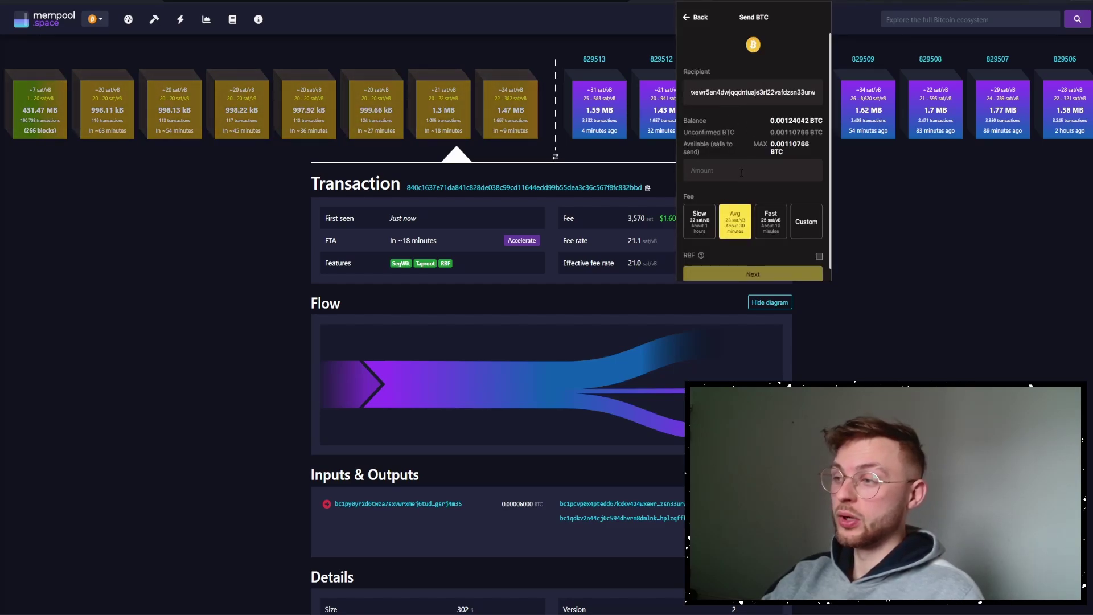
click(741, 171)
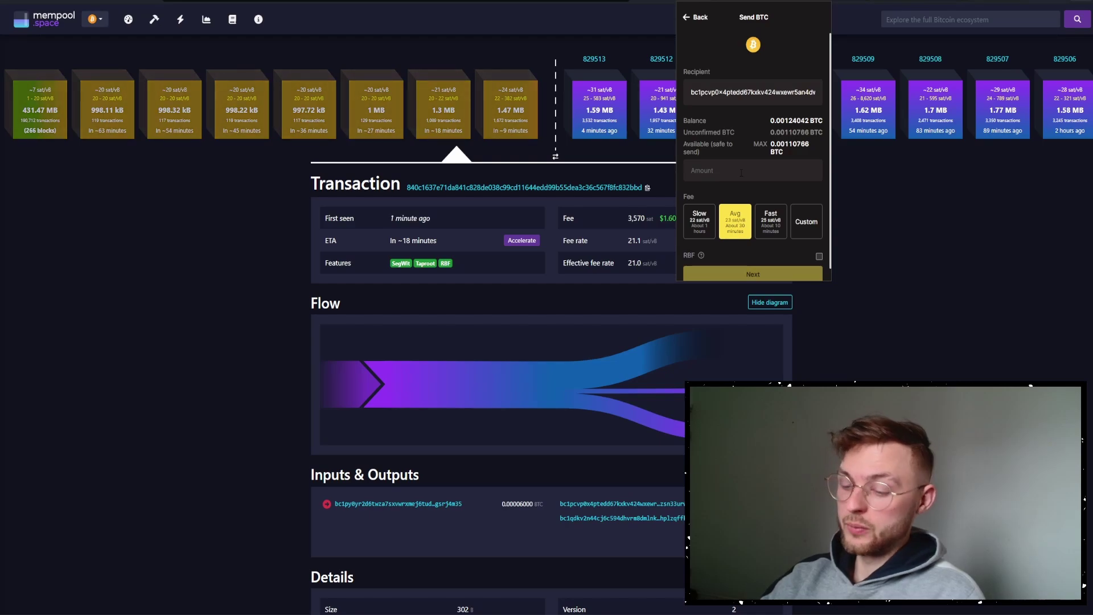
text(0.00001)
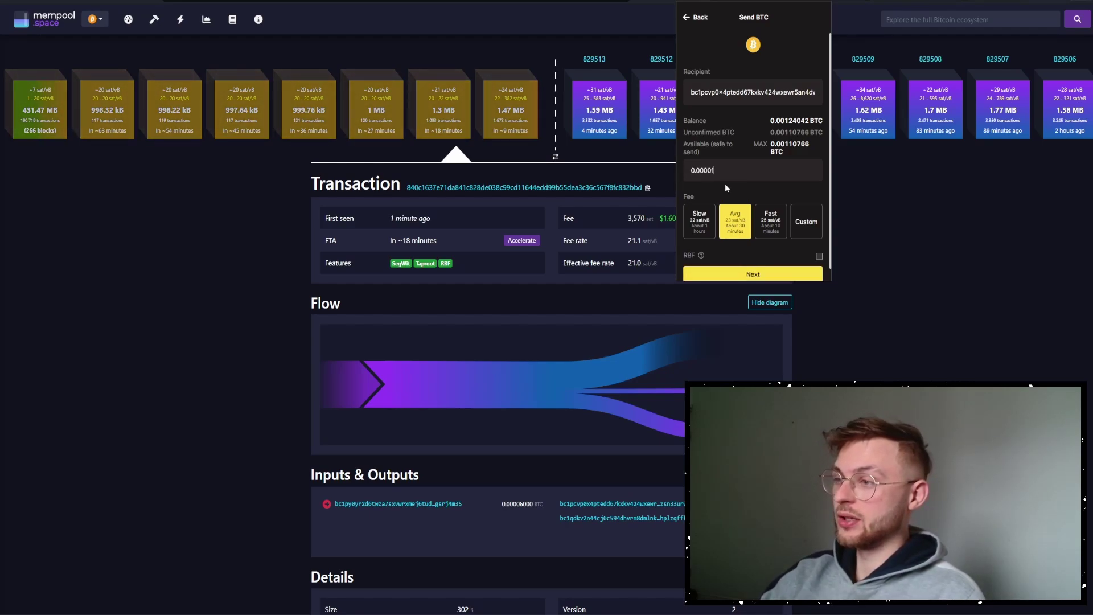
Set a custom 26 sat/vB fee, then confirm and sign the send.
click(769, 228)
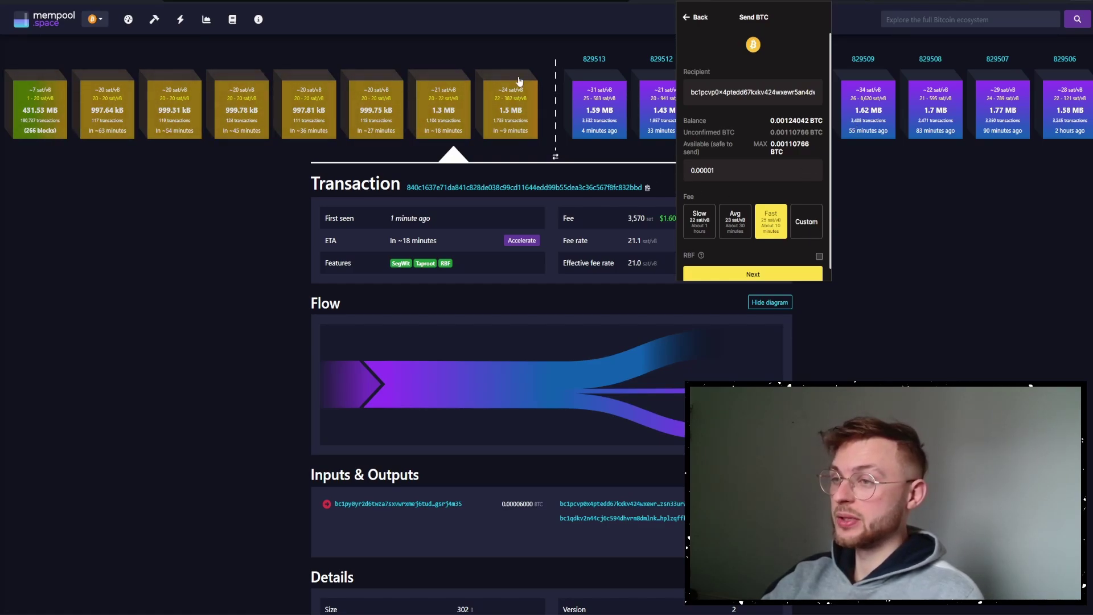
click(800, 234)
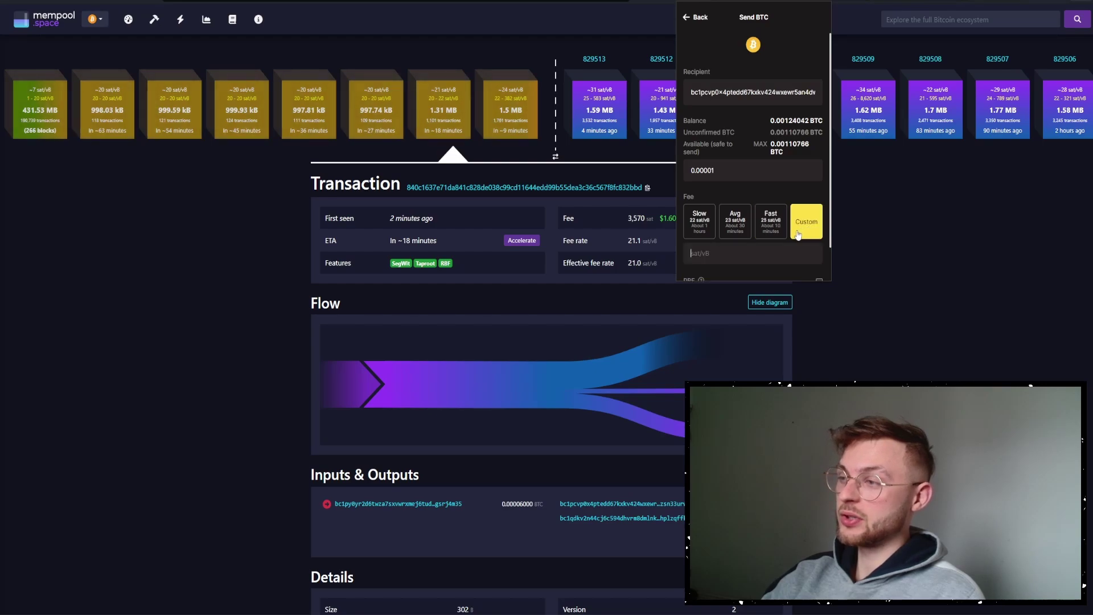
text(25)
scroll(746, 239, down, 2)
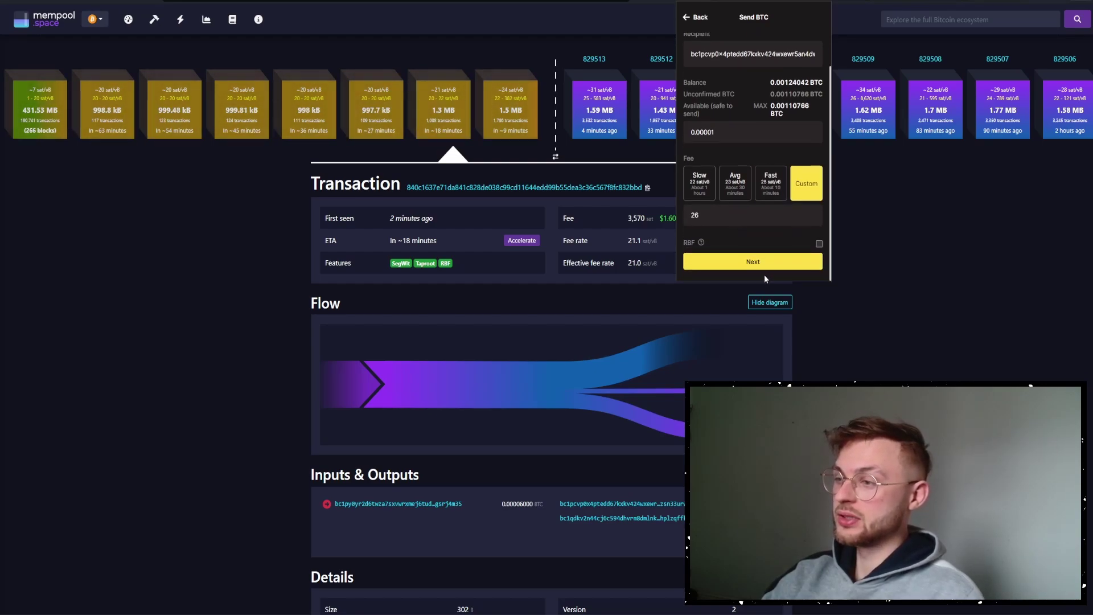
click(740, 262)
click(752, 181)
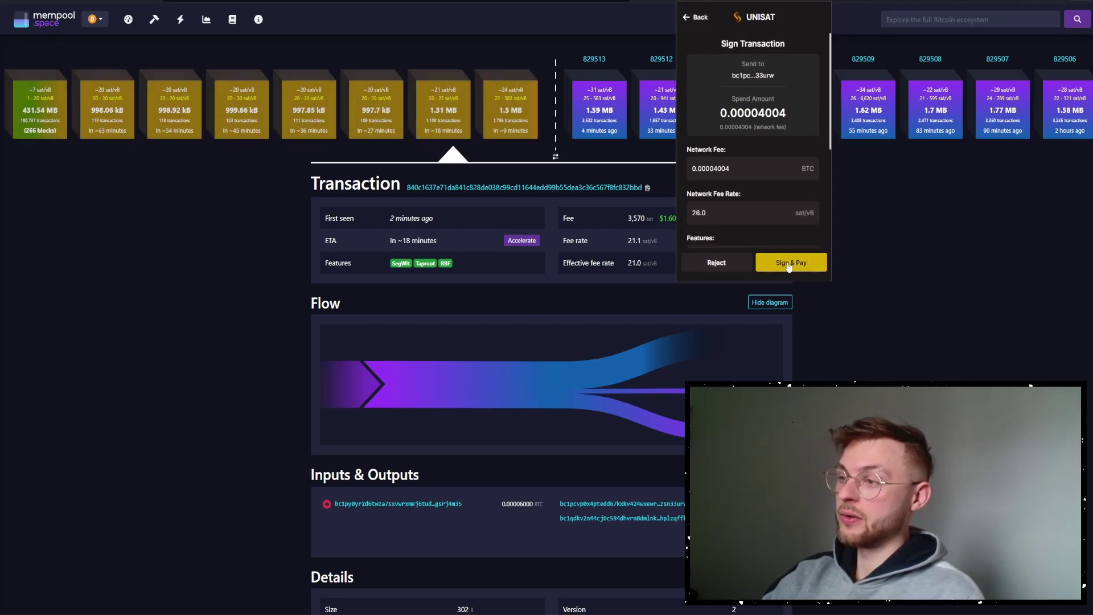
click(790, 265)
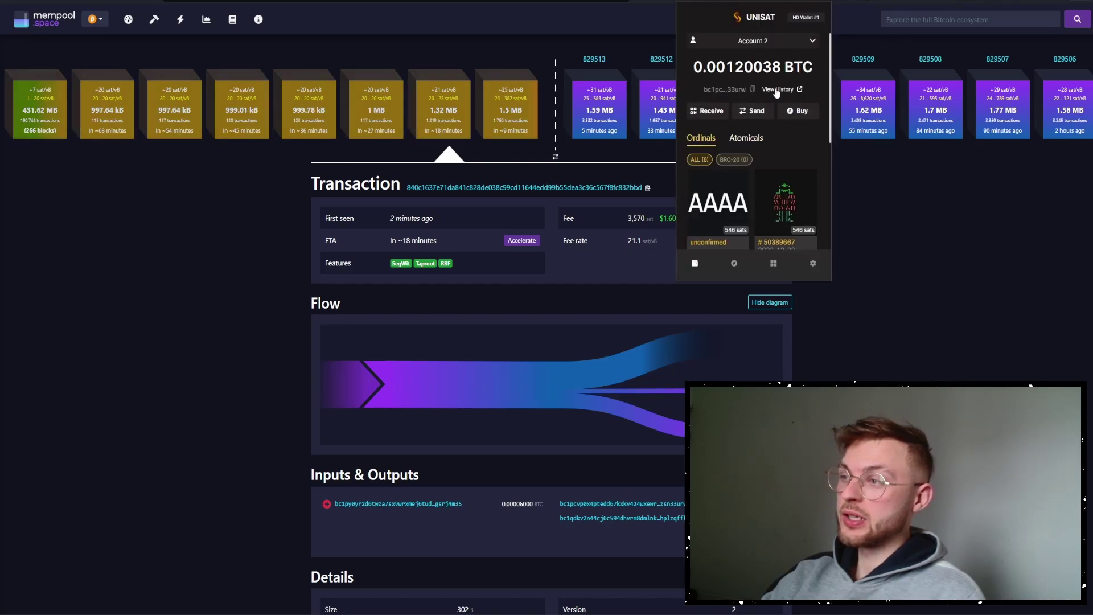
Inspect the child transaction's CPFP boost to 23.5 sat/vB, then return to the inscription transaction.
click(540, 7)
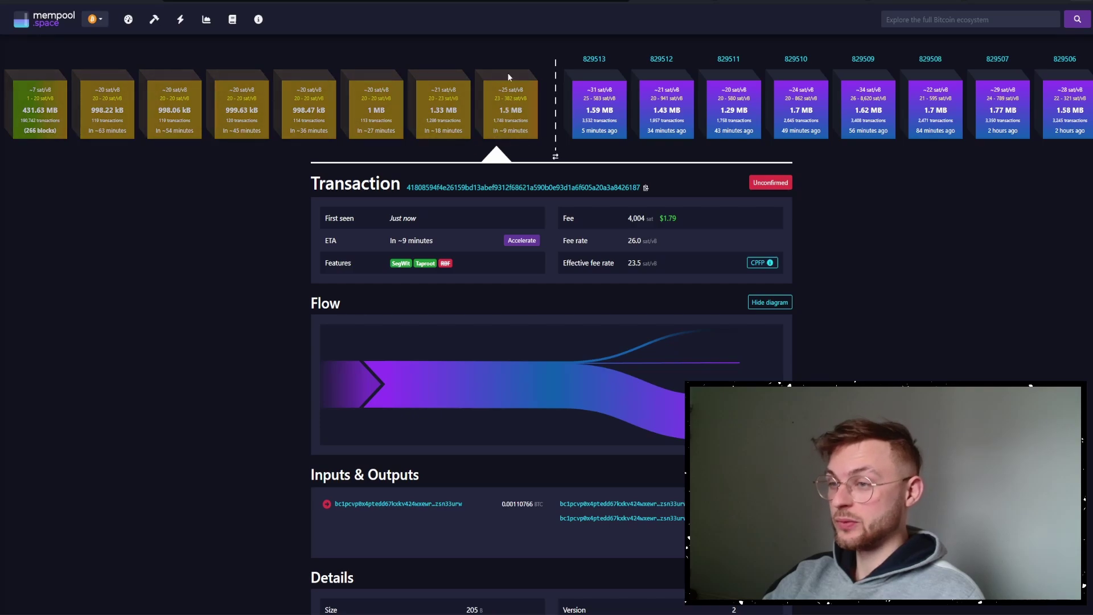
key(alt+Left)
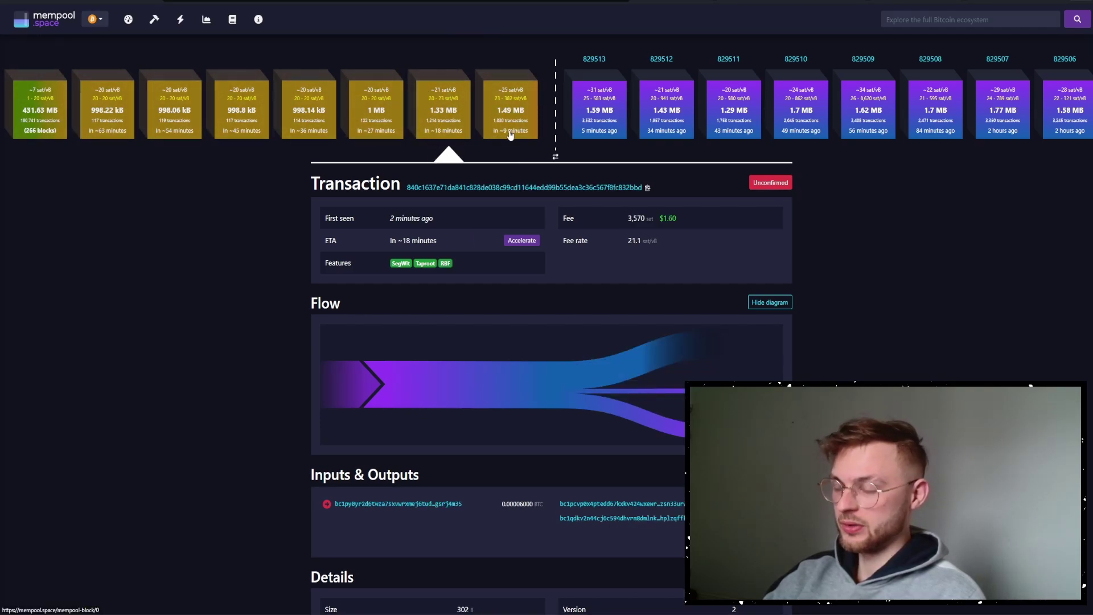
Revisit the confirmed 35 sat/vB child and the original transaction, now with 2 confirmations.
key(alt+Right)
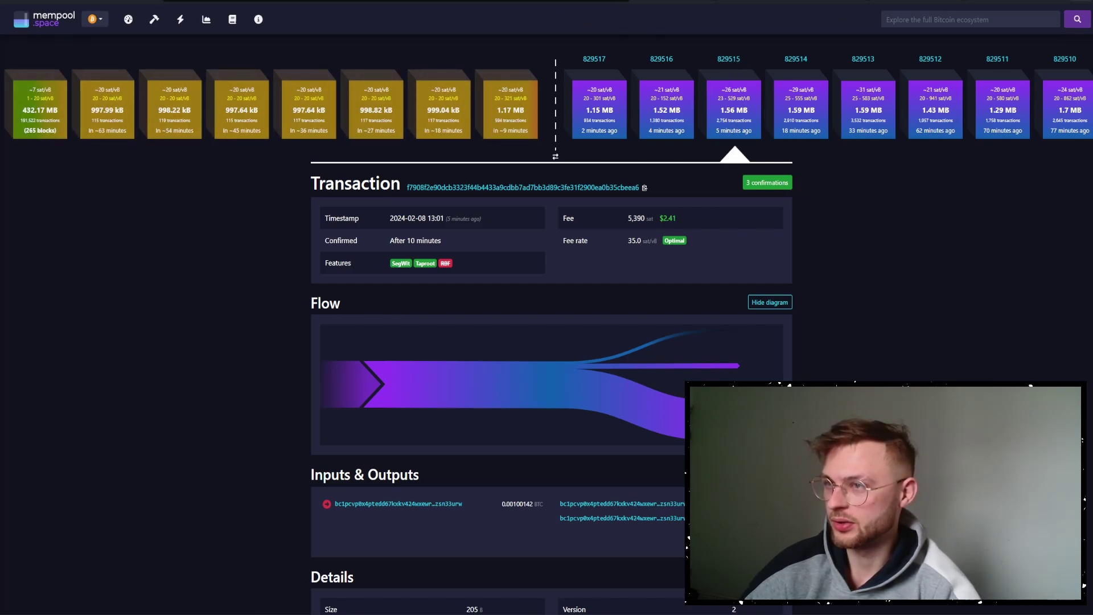
key(alt+Left)
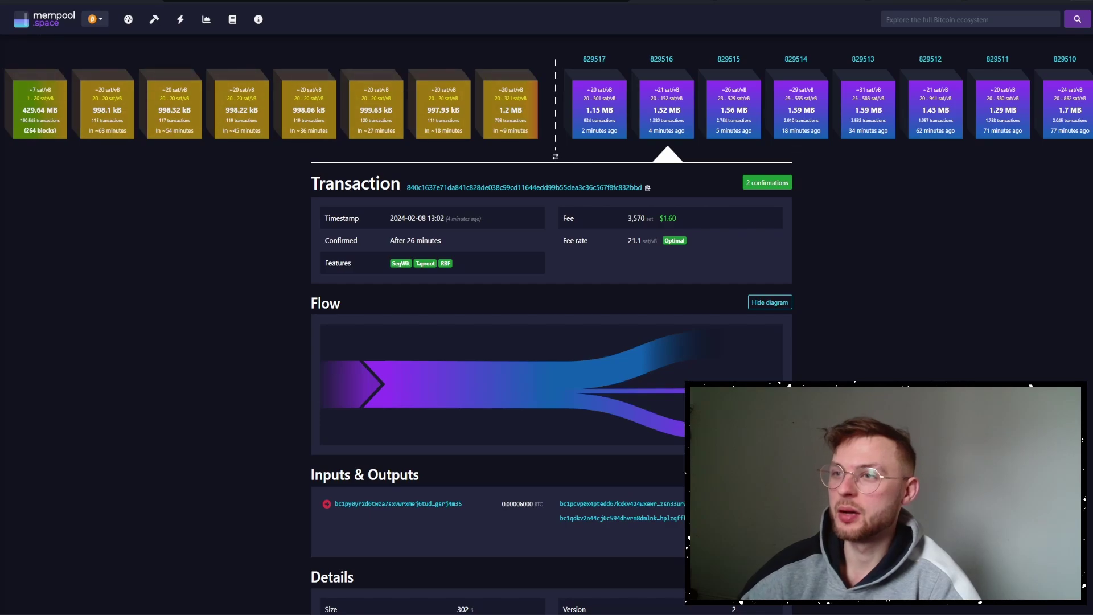
Switch from the UniSat speed-up thread to the Xverse post on X.
key(ctrl+Tab)
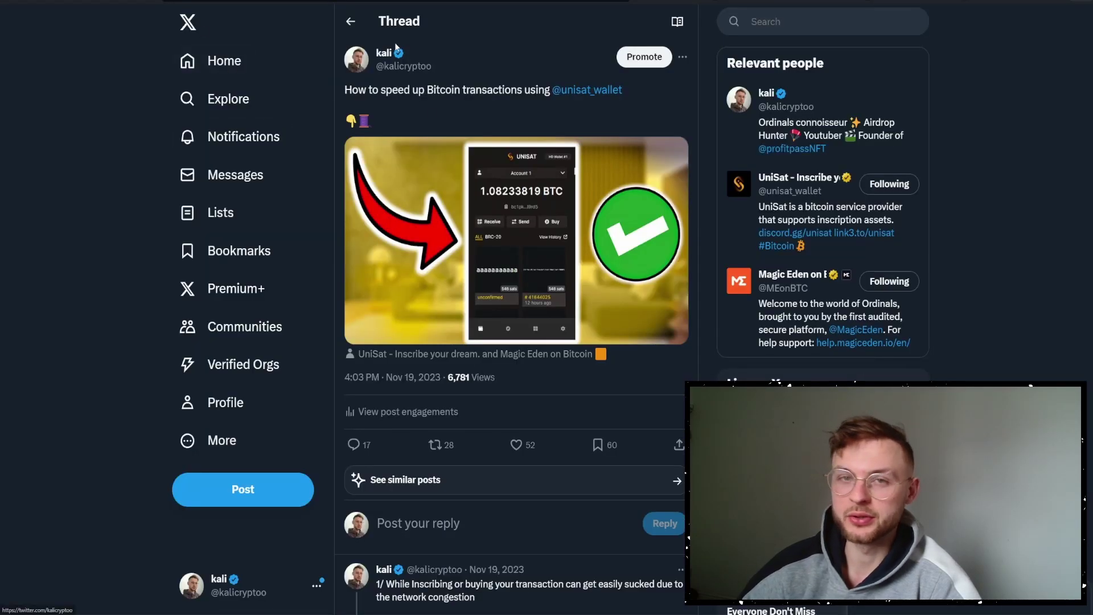
key(ctrl+Tab)
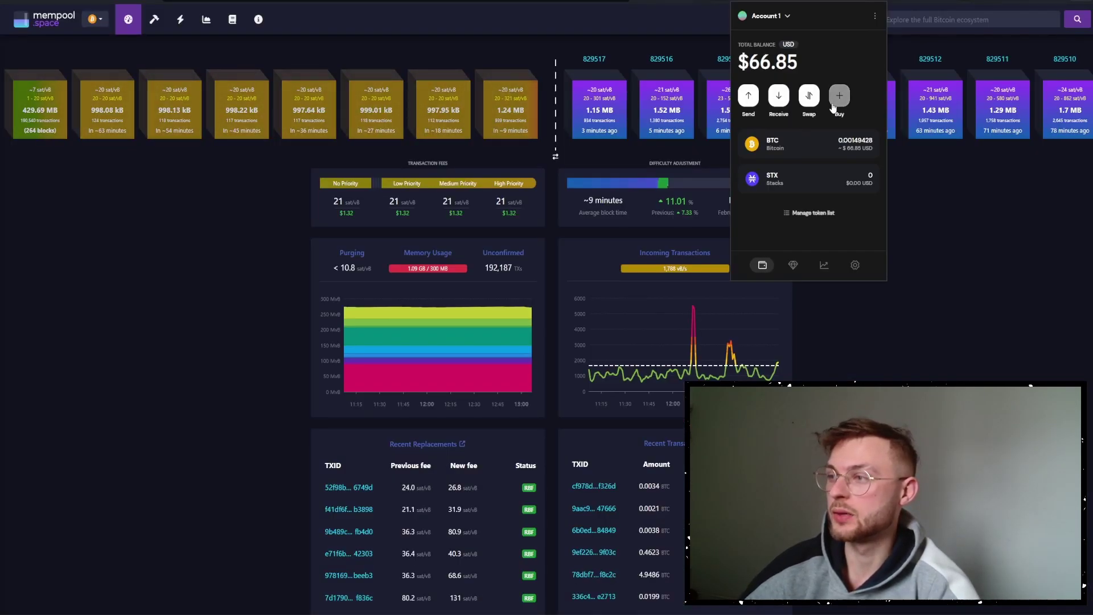
Prepare a $10 BTC send in Xverse to the pasted recipient address.
click(750, 95)
click(796, 85)
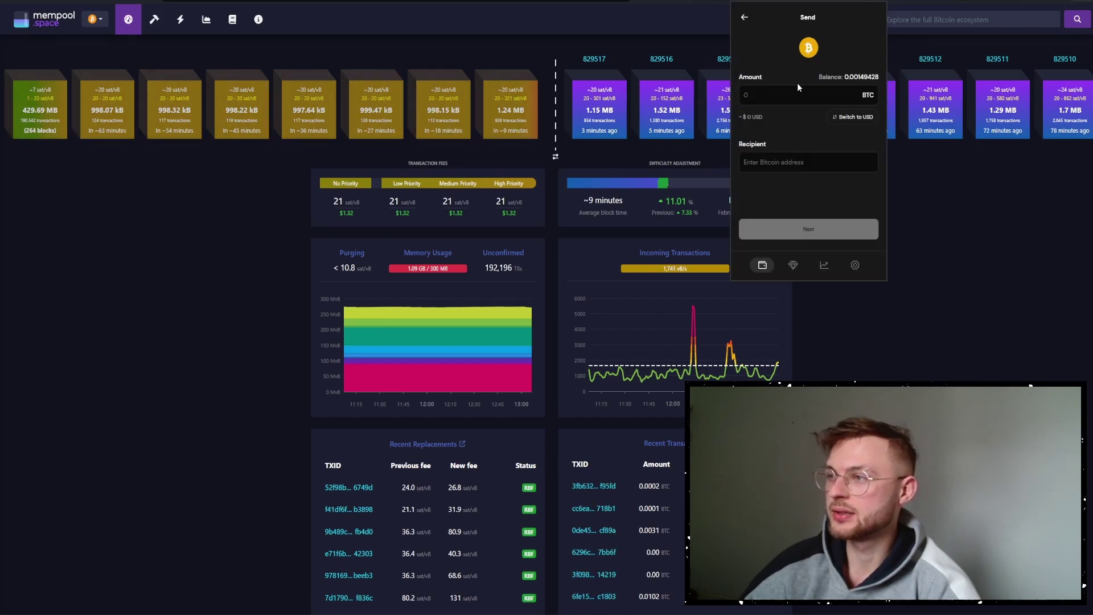
click(854, 116)
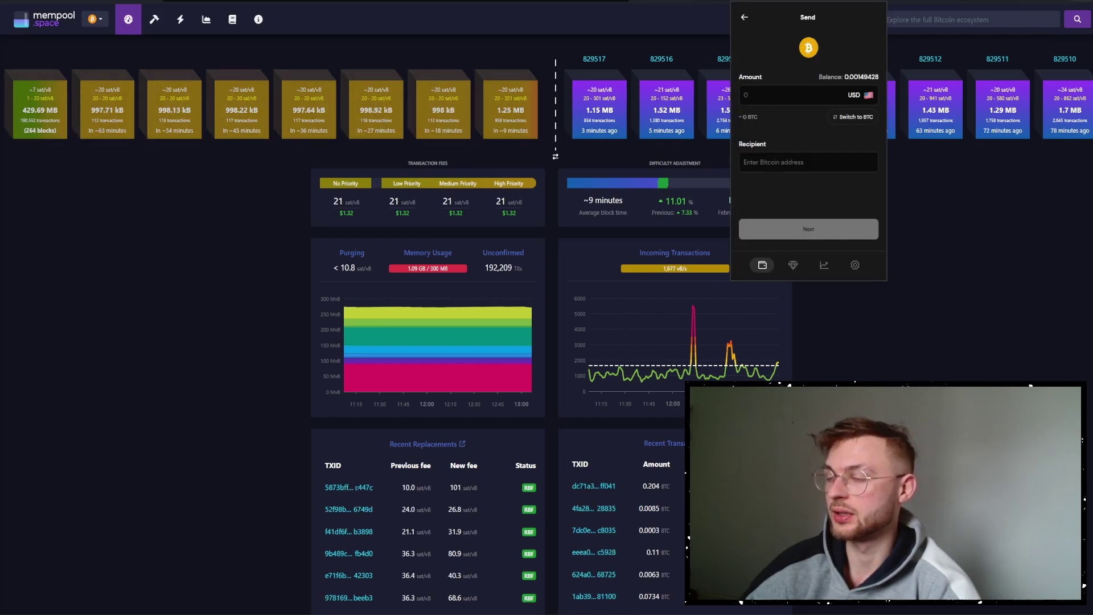
text(10)
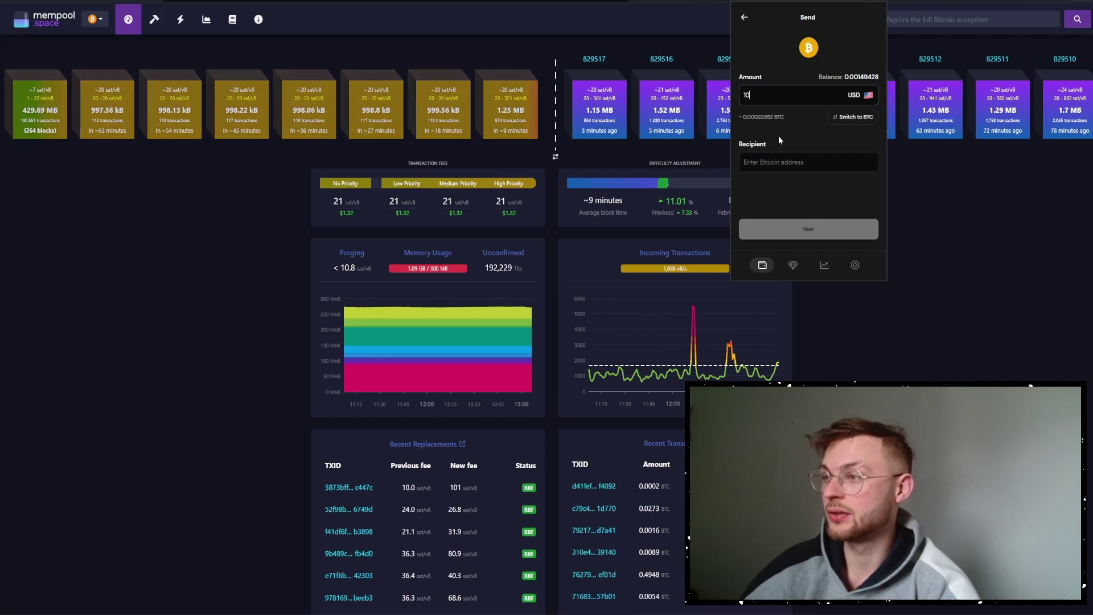
click(772, 161)
key(ctrl+v)
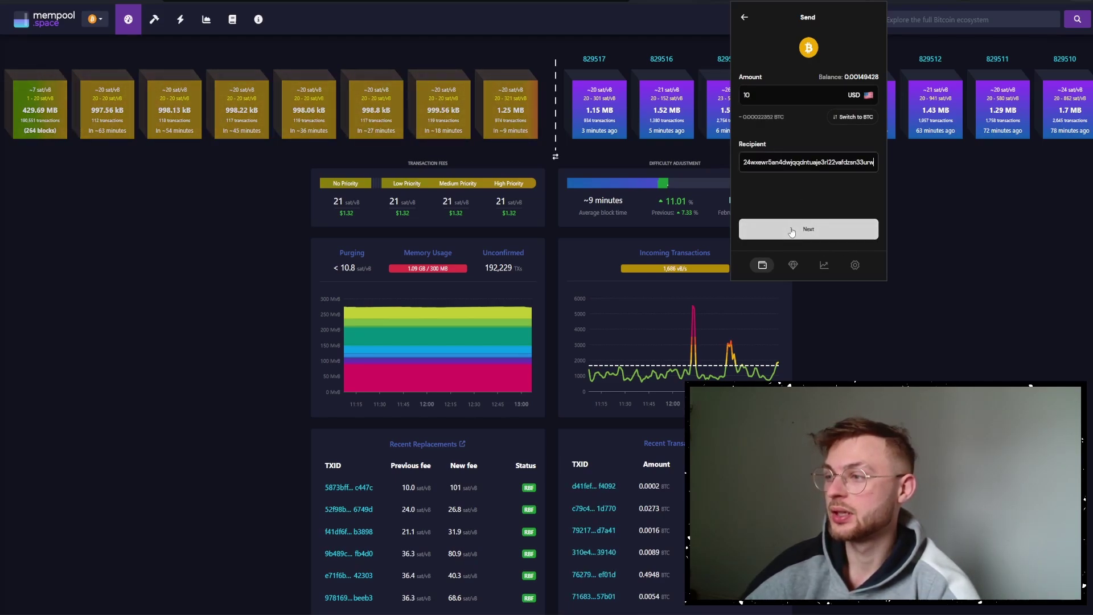
click(792, 230)
click(809, 229)
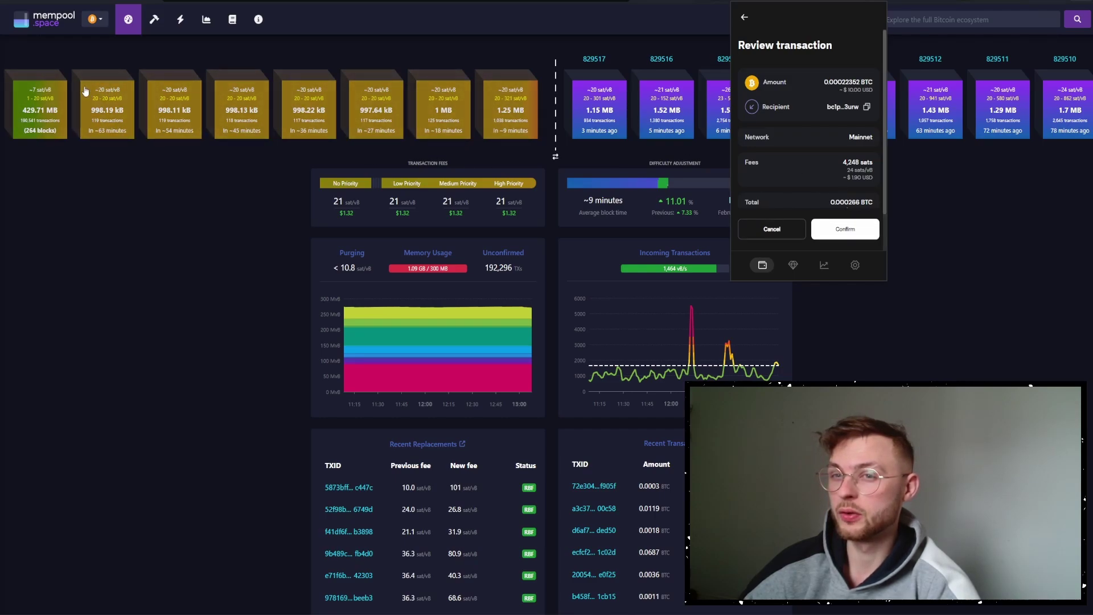
Apply a custom 19 sat/vB fee and broadcast the transaction.
scroll(809, 171, down, 2)
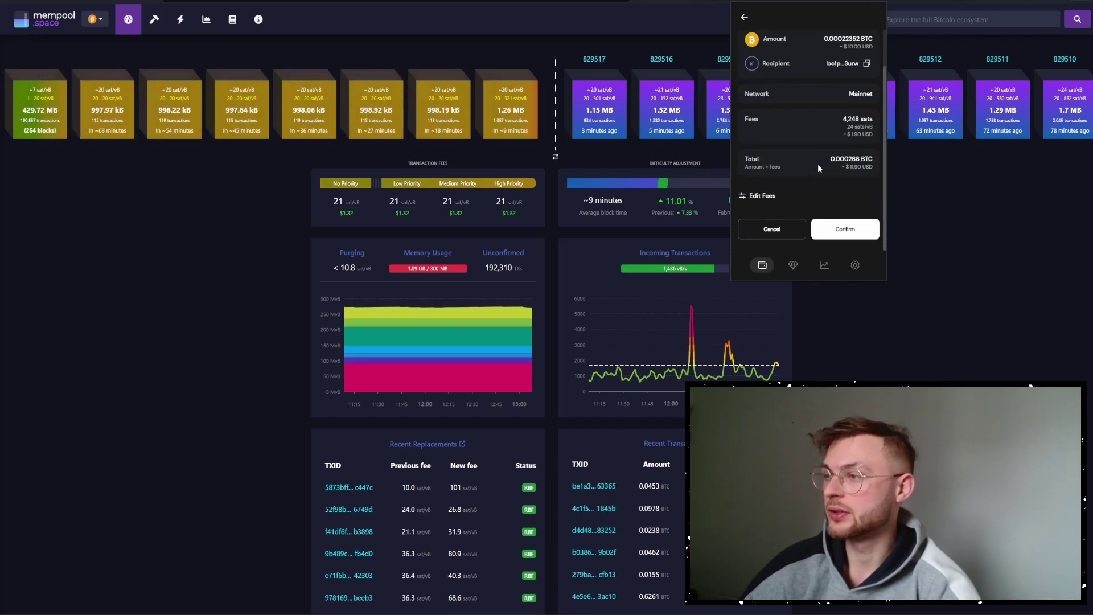
click(763, 196)
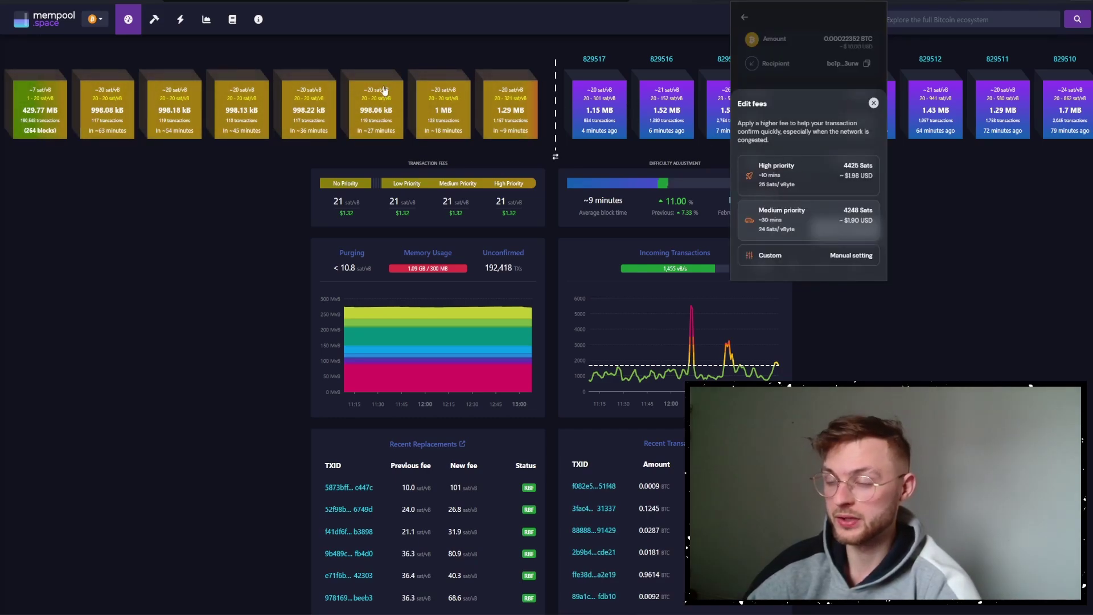
click(795, 256)
text(19)
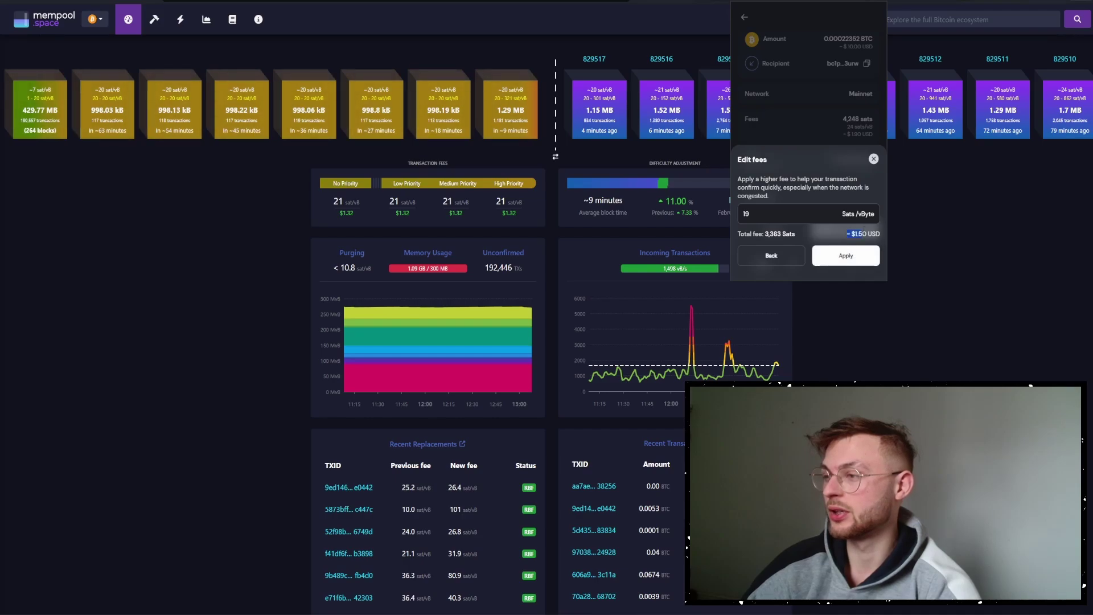
click(854, 253)
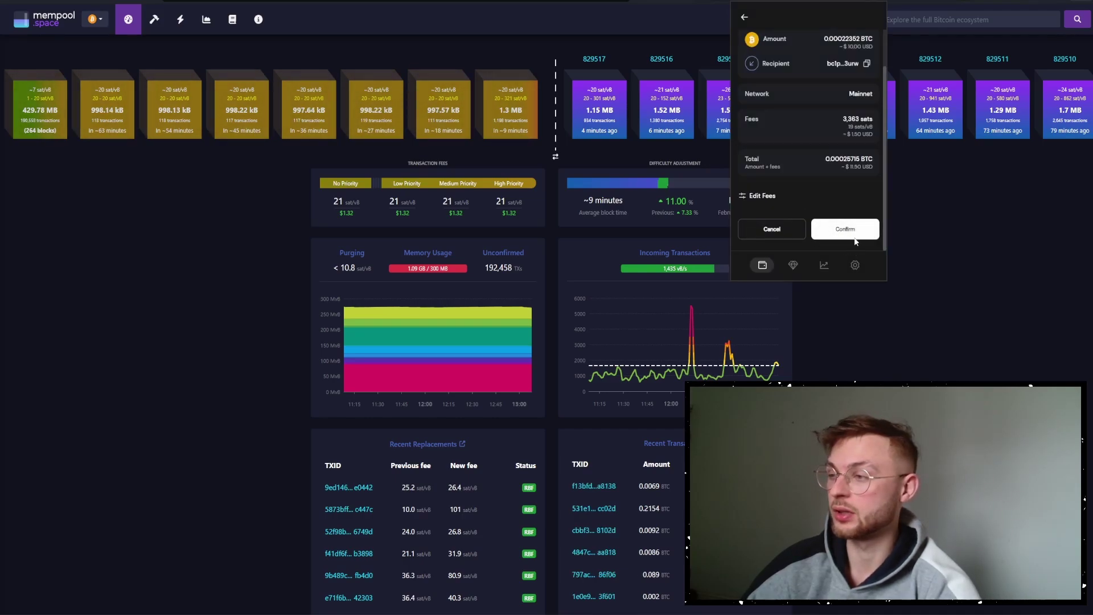
click(845, 228)
Copy the transaction ID and search for it on mempool.space.
click(871, 185)
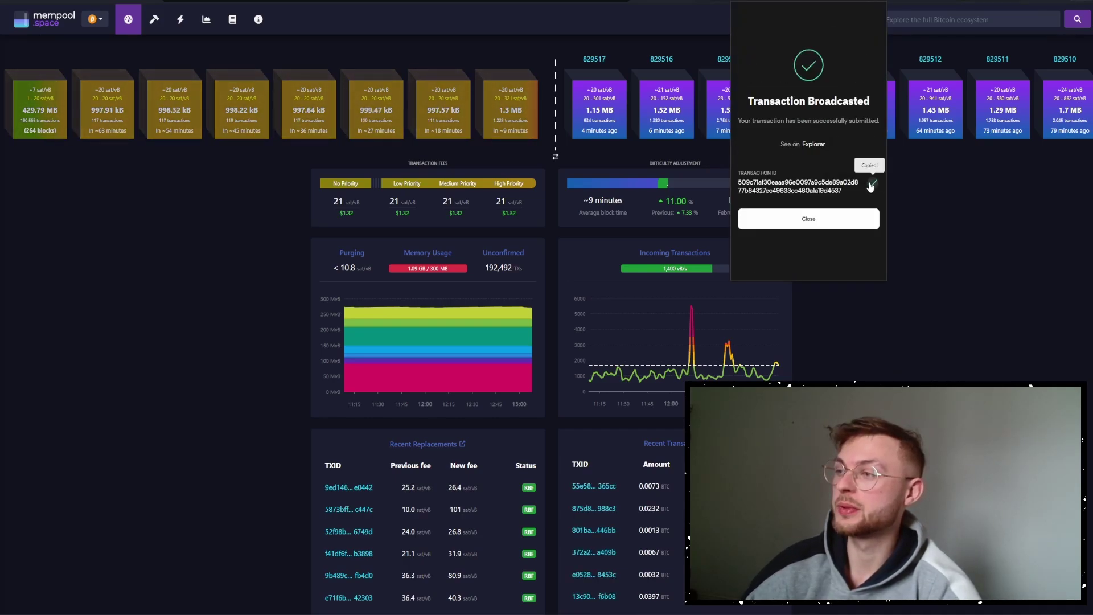
click(996, 19)
key(ctrl+v)
Check the new send on mempool.space (19.1 sat/vB), then view Xverse's BTC transaction history.
click(1078, 20)
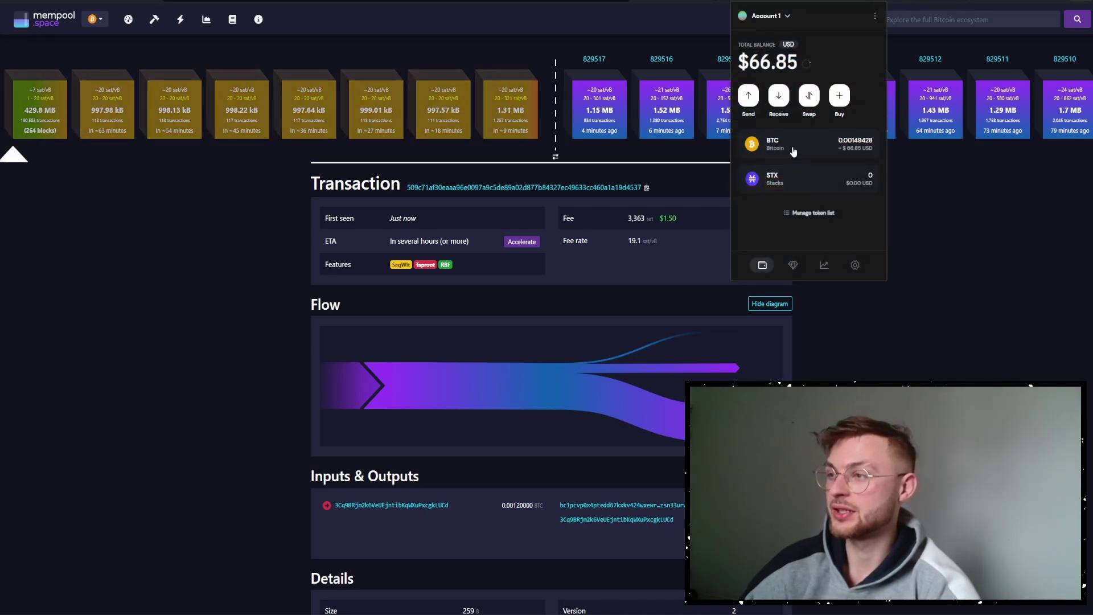
click(797, 147)
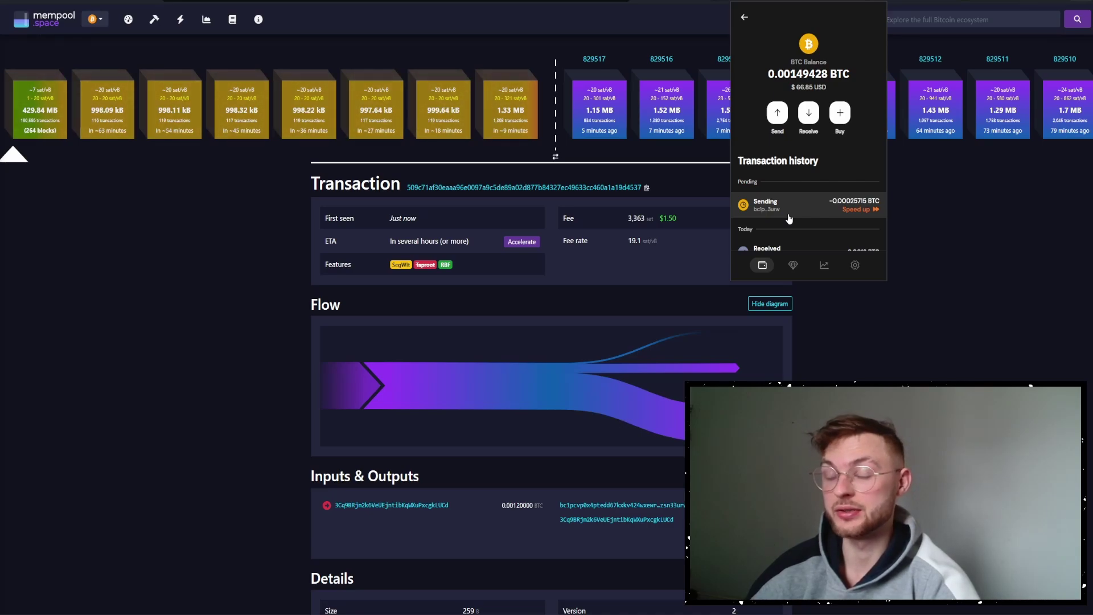
Speed up the pending send with a custom 29 sat/vB fee rate.
click(854, 212)
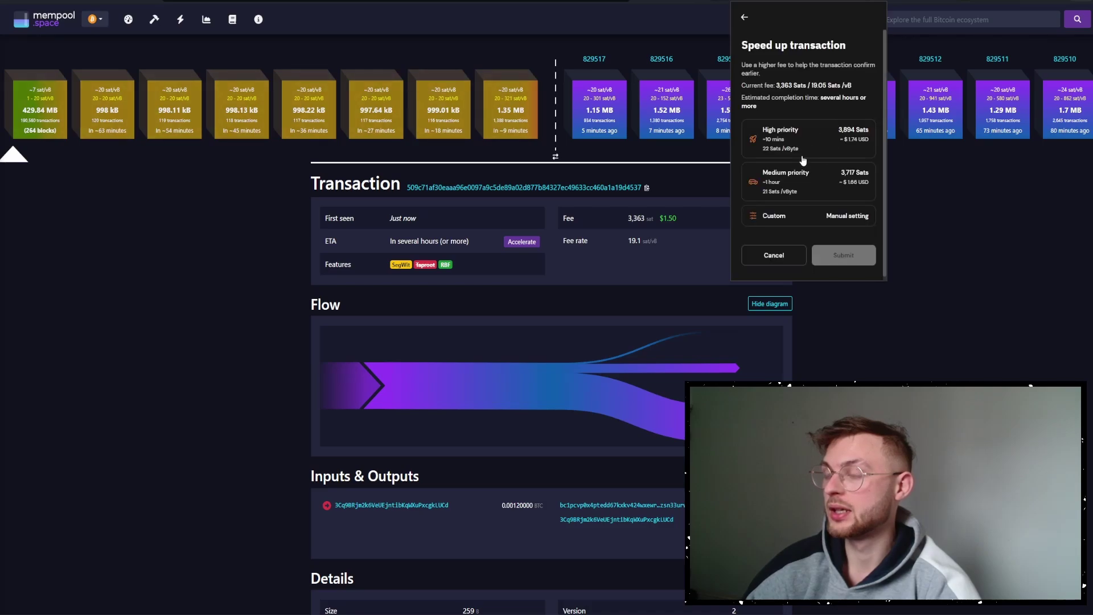
click(811, 142)
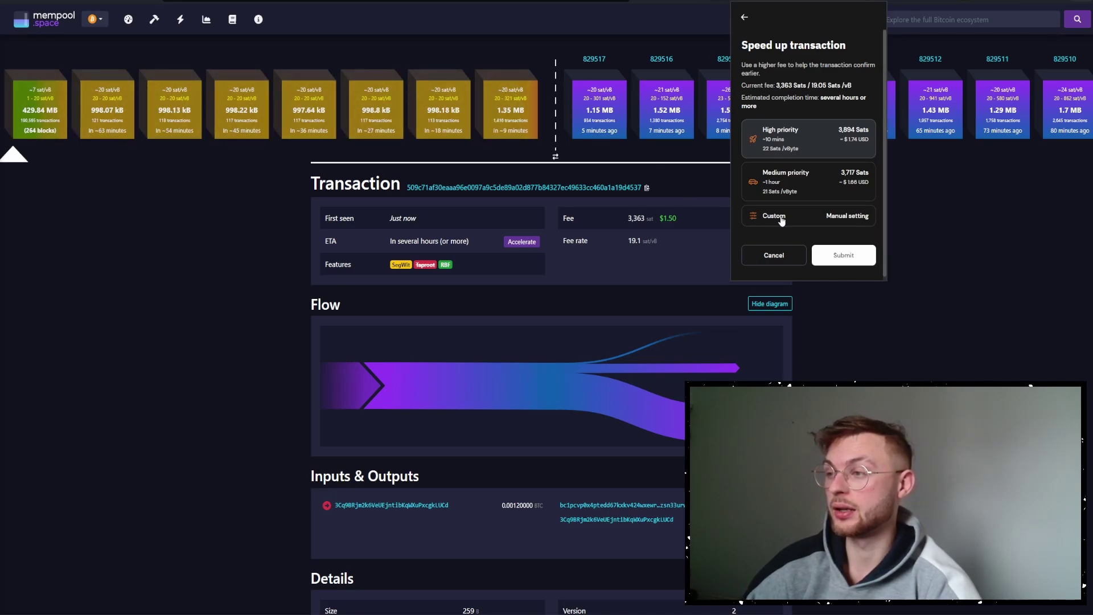
click(780, 218)
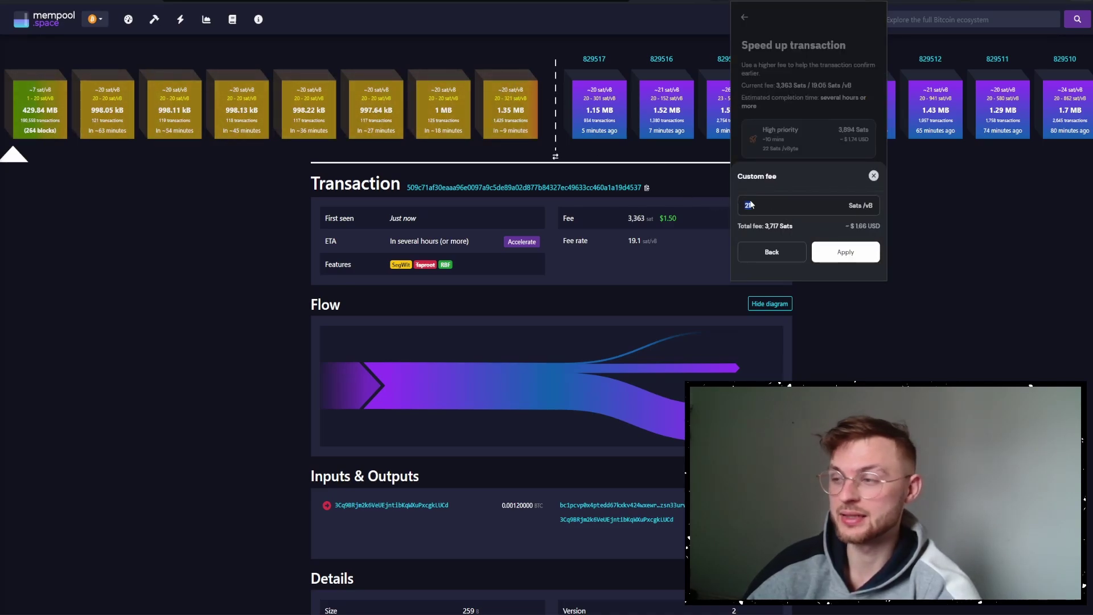
text(26)
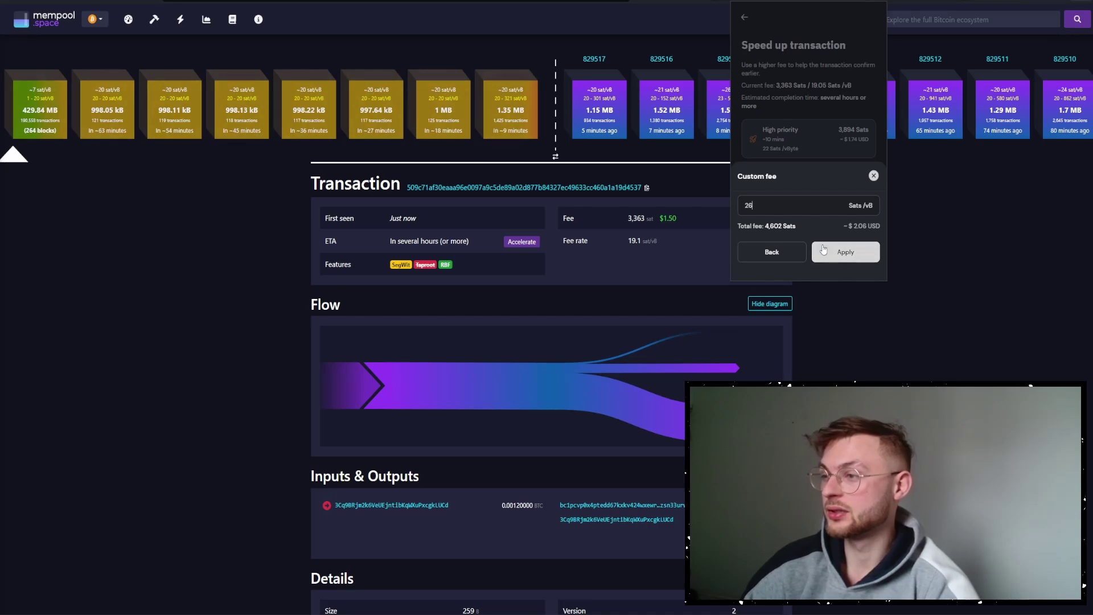
key(BackSpace)
text(9)
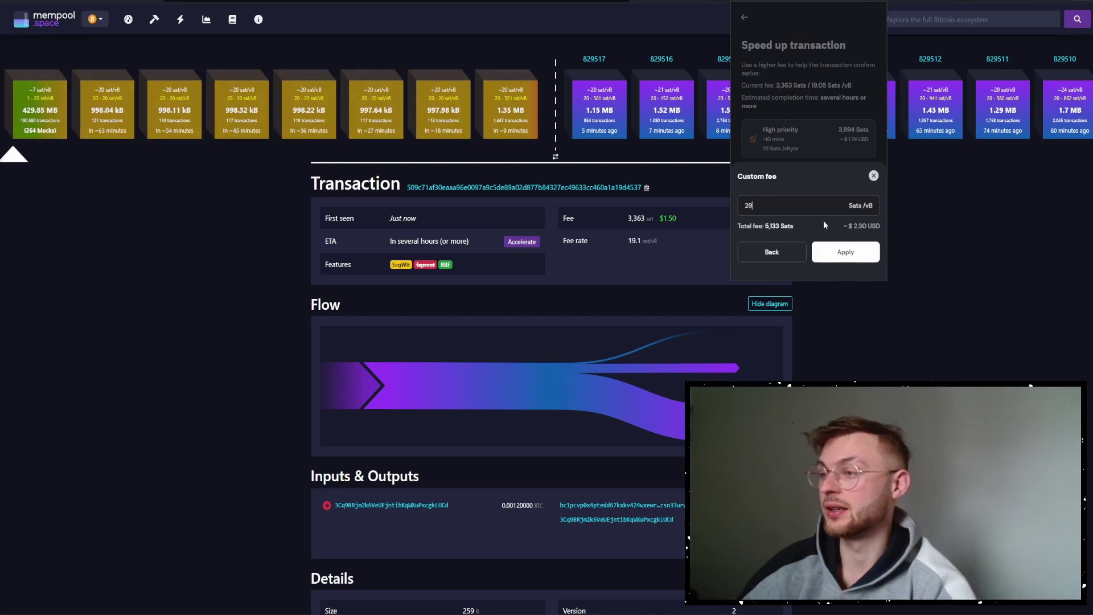
click(842, 258)
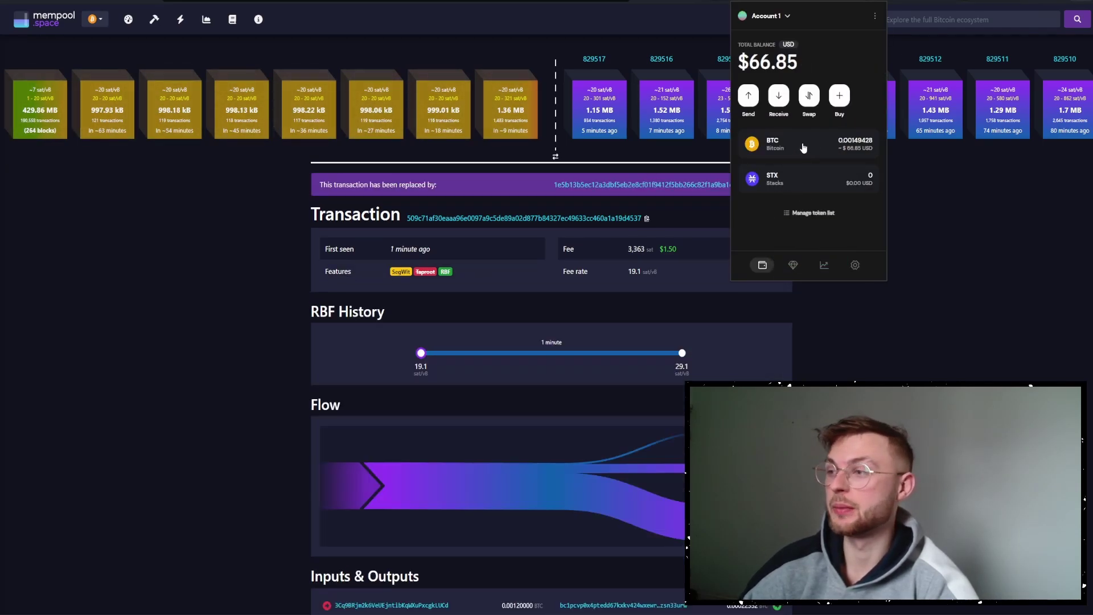
Review the BTC history to confirm the replaced send is pending.
click(804, 147)
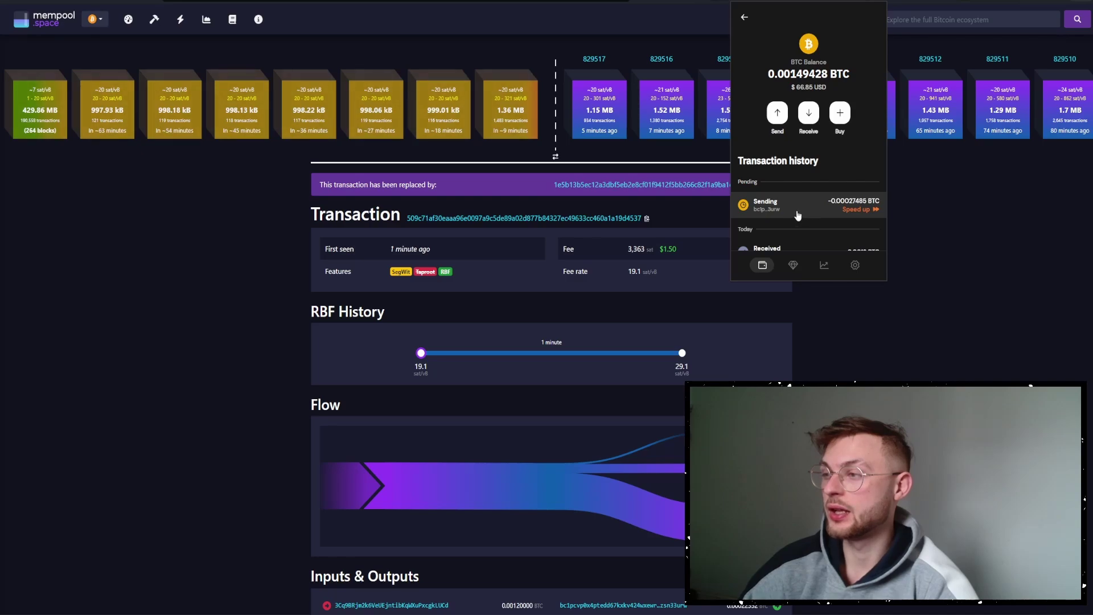
scroll(787, 182, down, 3)
scroll(791, 188, up, 3)
Open the pending send entry showing -0.00027485 BTC.
click(773, 202)
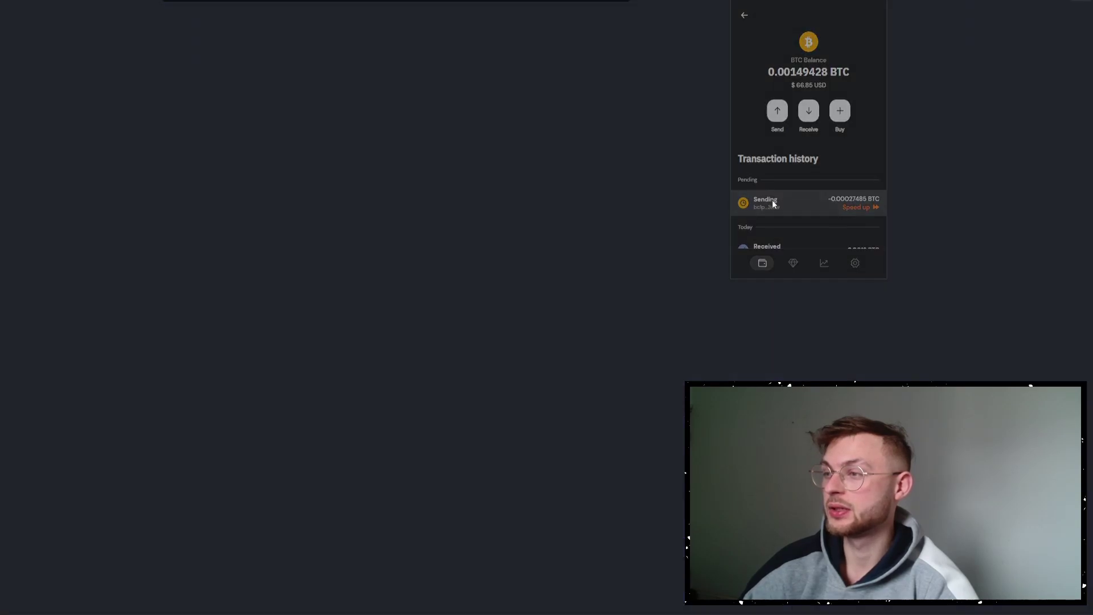